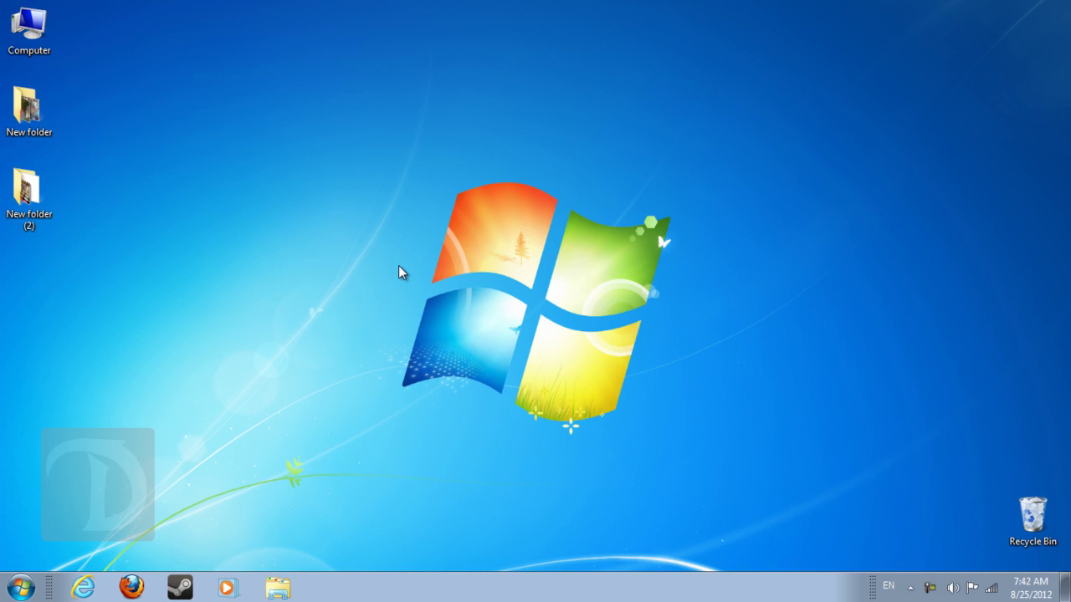
Step: Open the Start menu from the Windows desktop
click(20, 589)
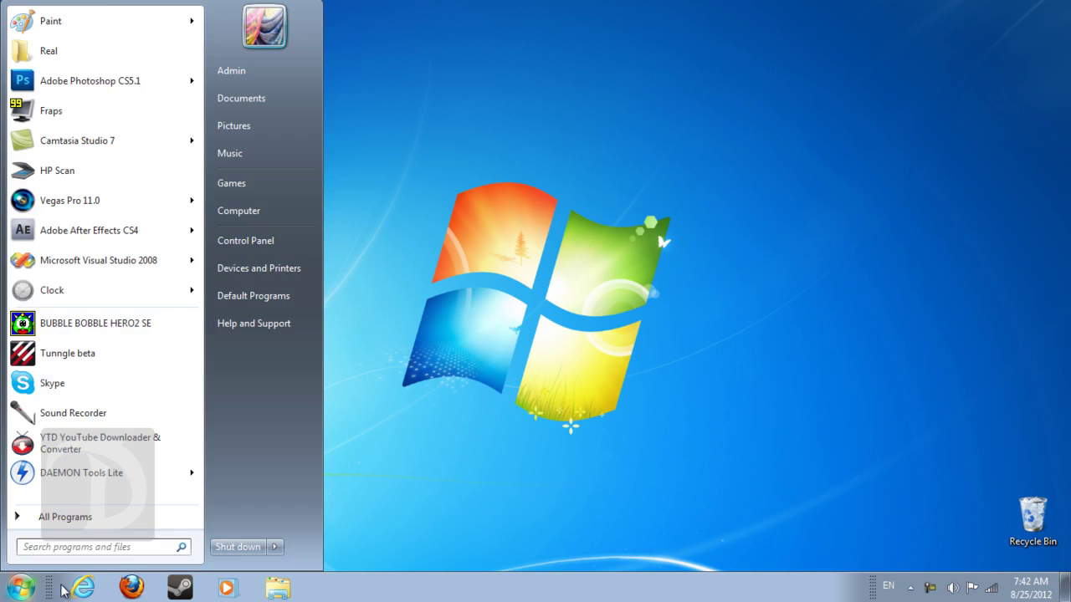
Step: Open Disk Management from Computer's Manage console and bring up the C: partition's options
right_click(266, 212)
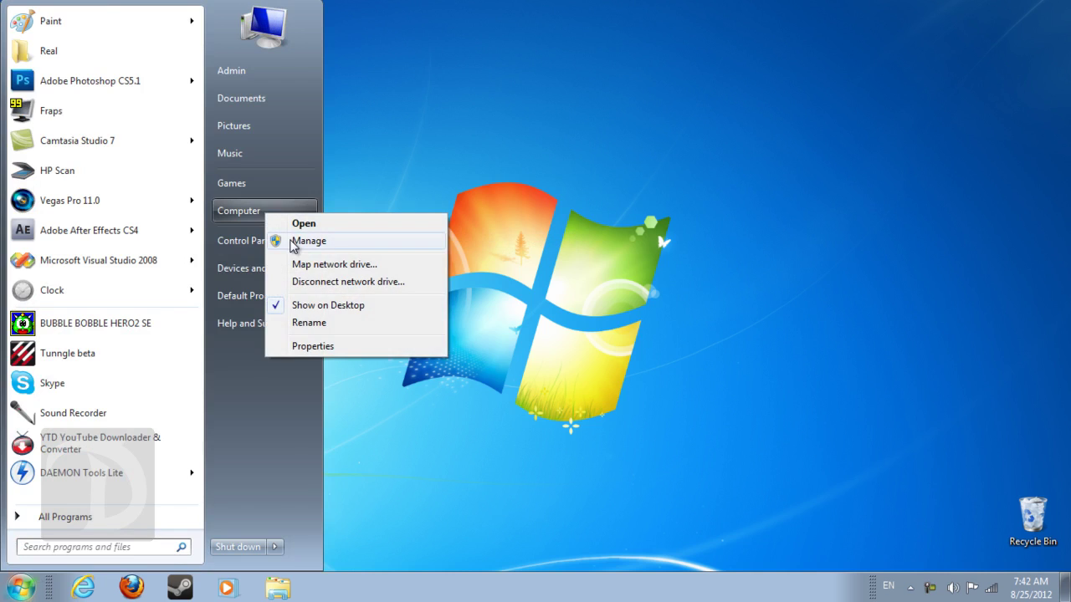
click(286, 241)
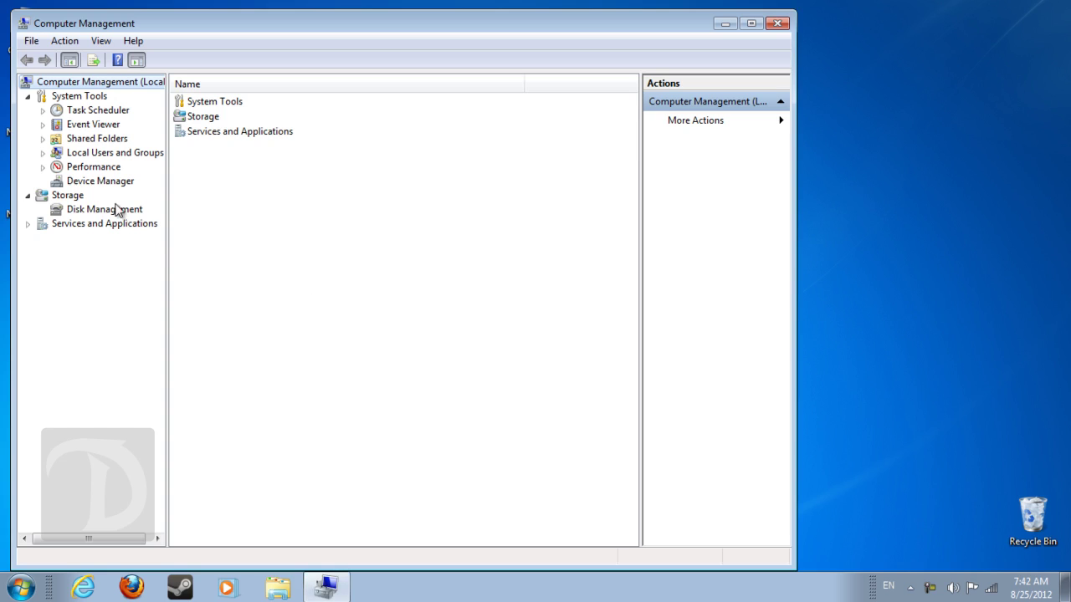
click(122, 211)
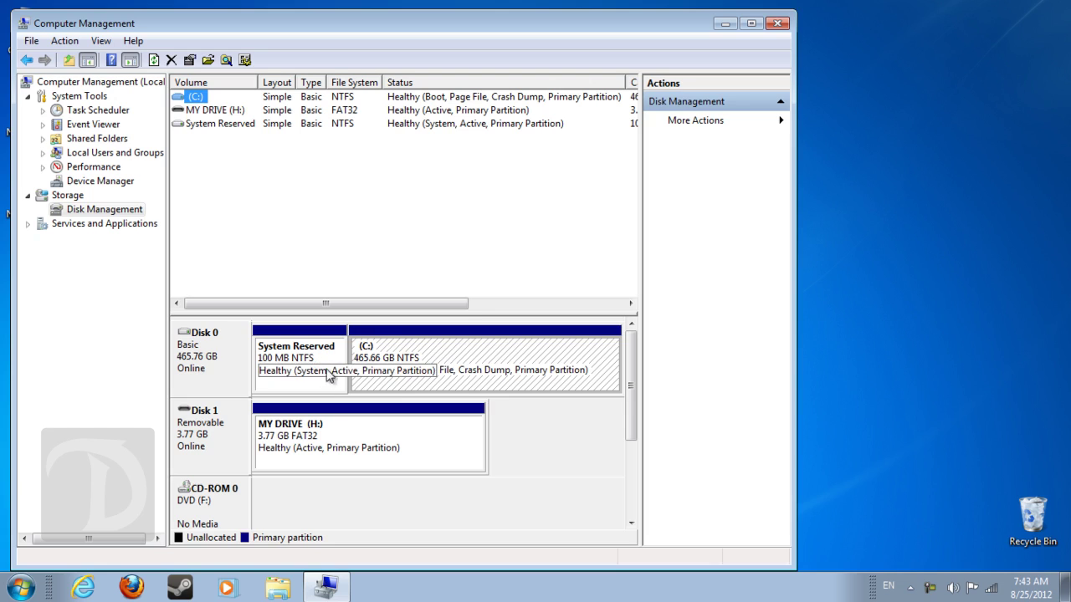
click(325, 188)
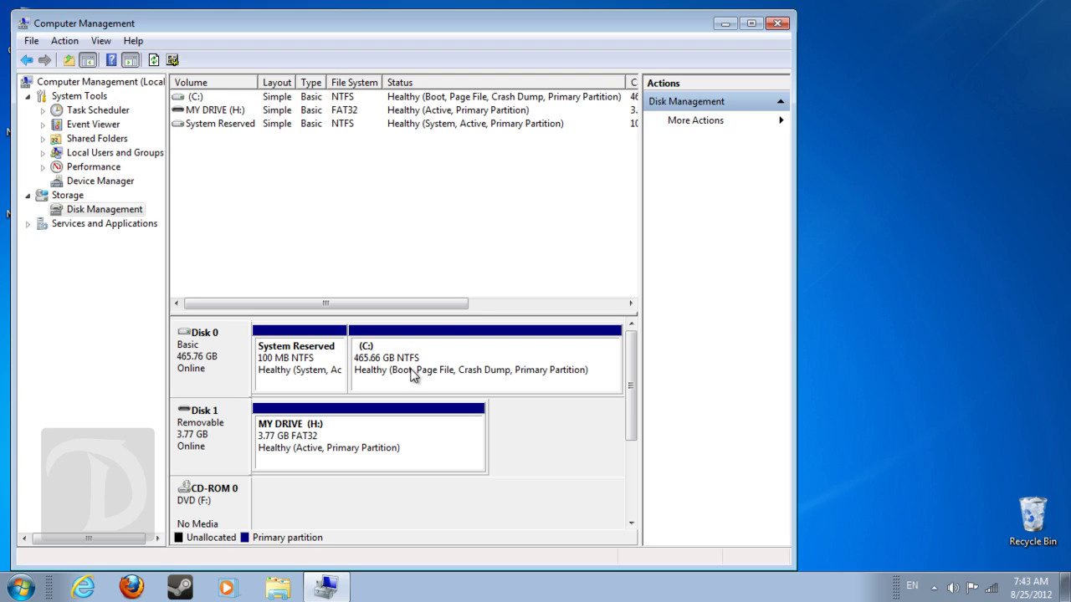
right_click(410, 366)
Step: Shrink C: by 1024 MB, leaving C: at 464.66 GB with 1.00 GB unallocated
click(473, 272)
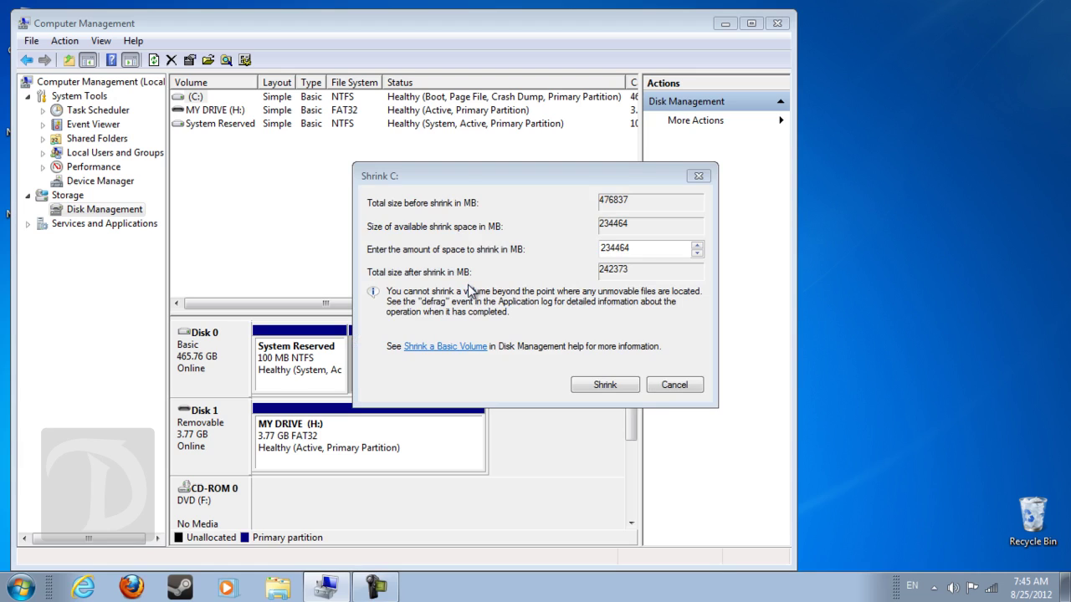
drag(635, 253, 599, 251)
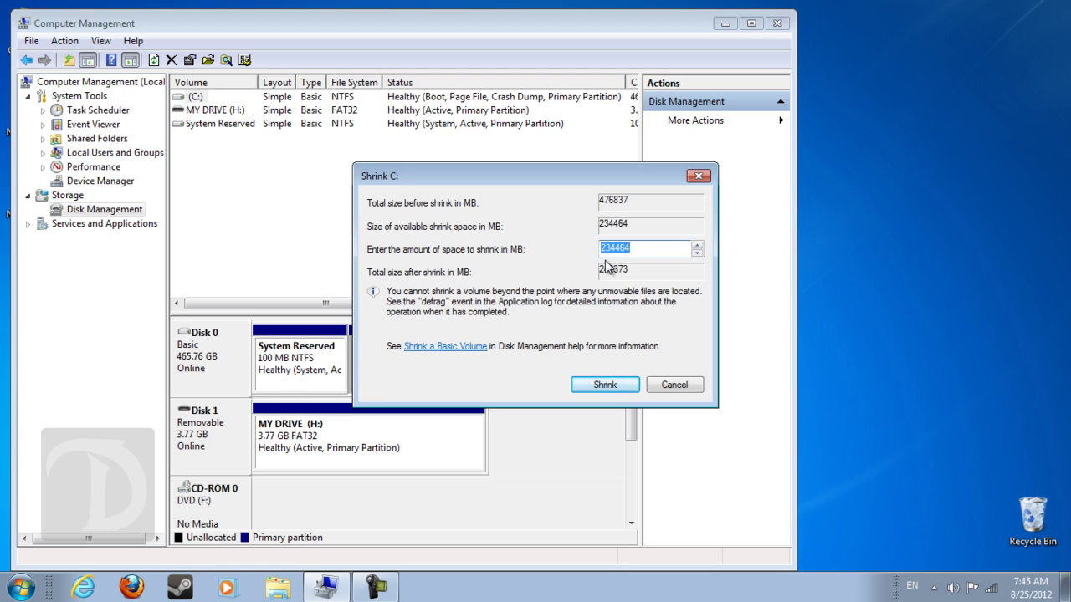
text(1024)
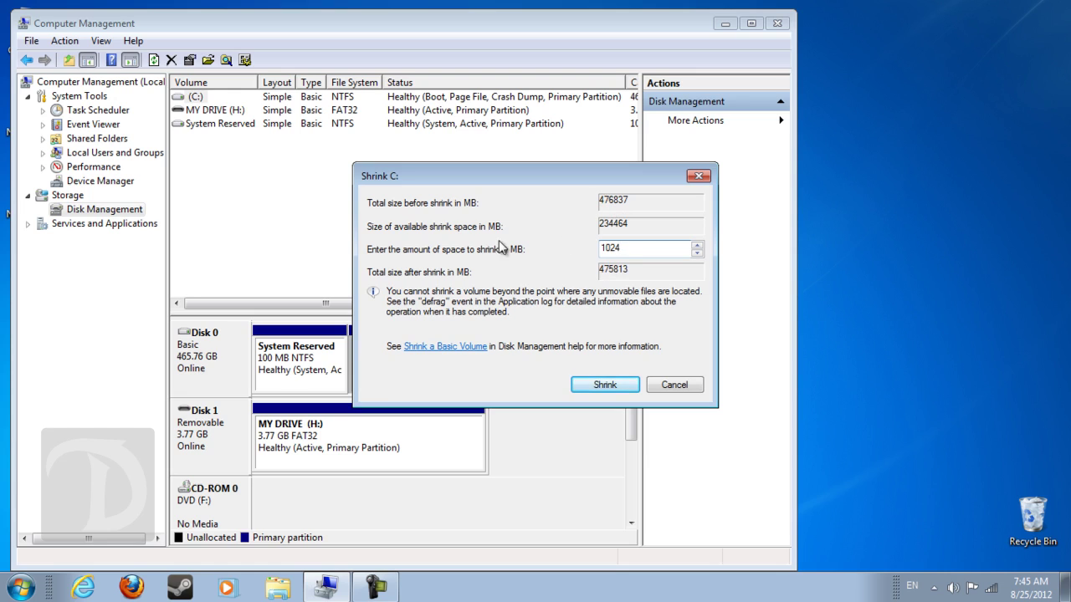
click(616, 390)
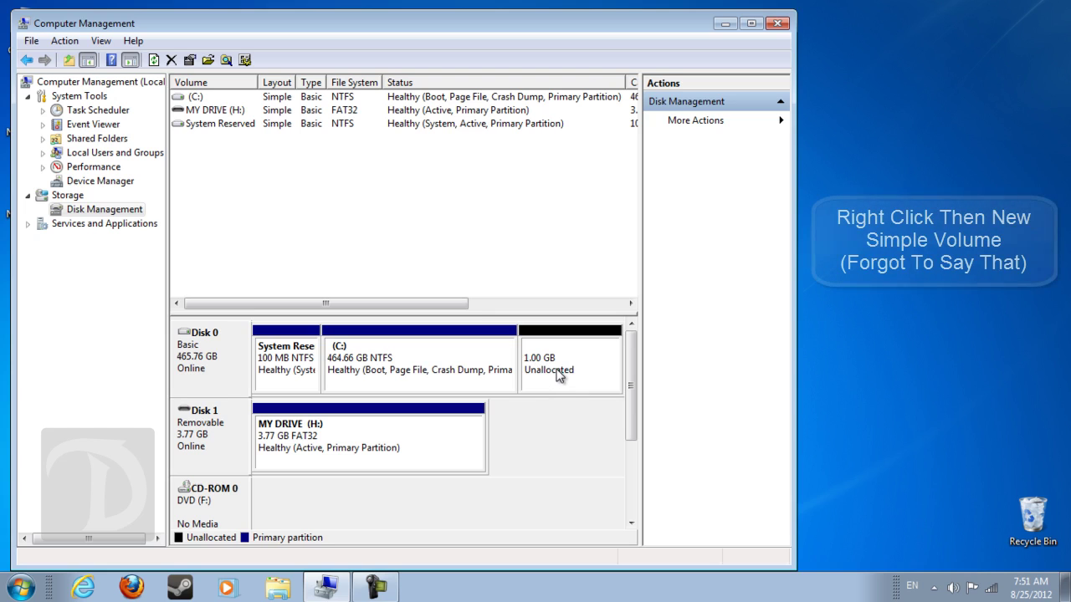
right_click(557, 368)
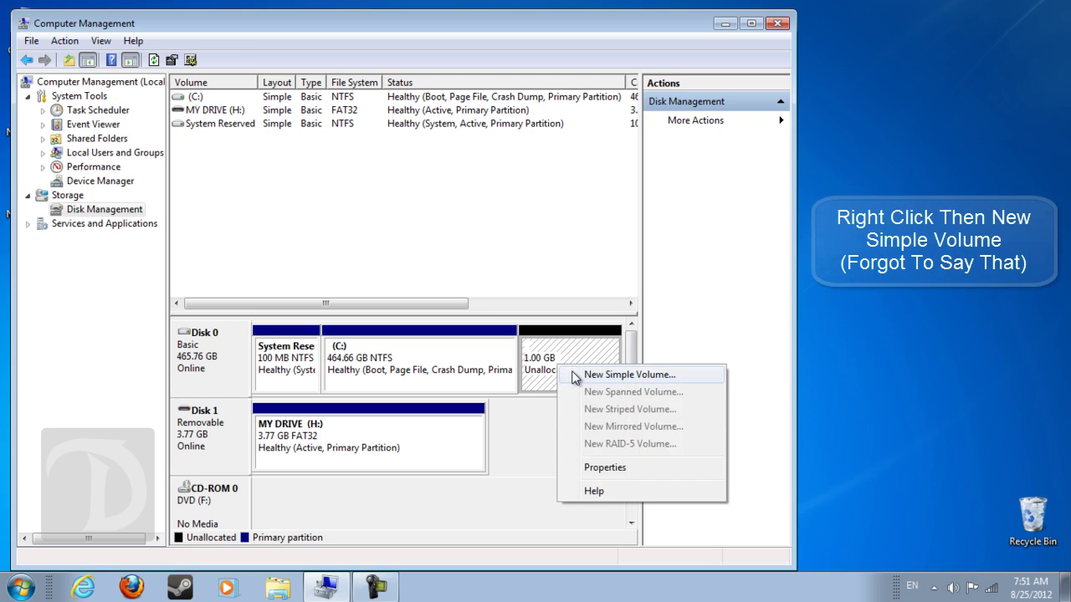
Step: Create a 1024 MB simple volume with letter D: and NTFS quick format, dismissing AutoPlay
click(577, 375)
click(474, 378)
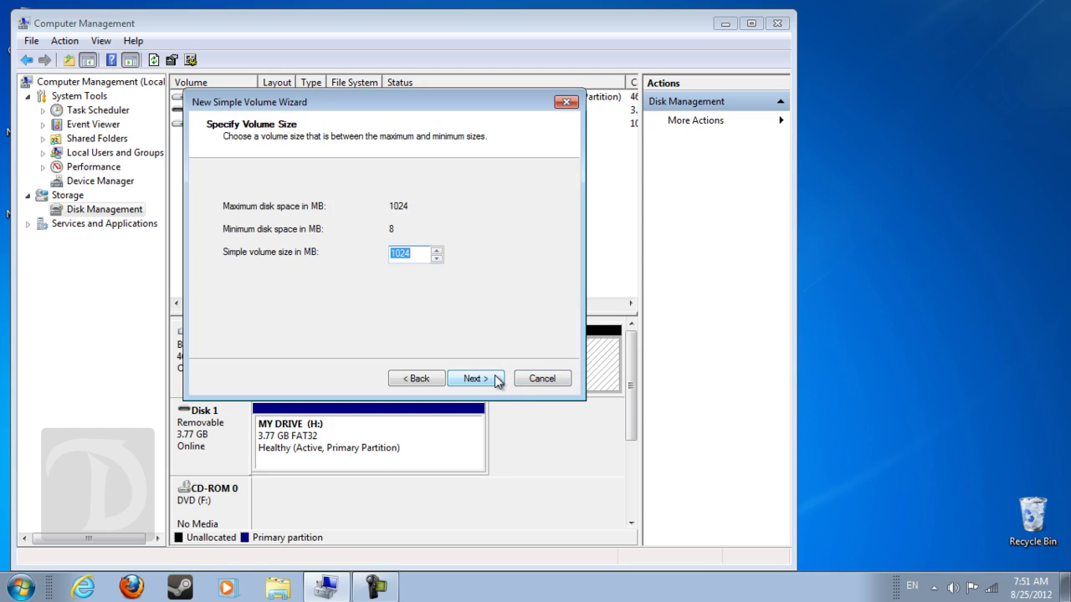
click(475, 378)
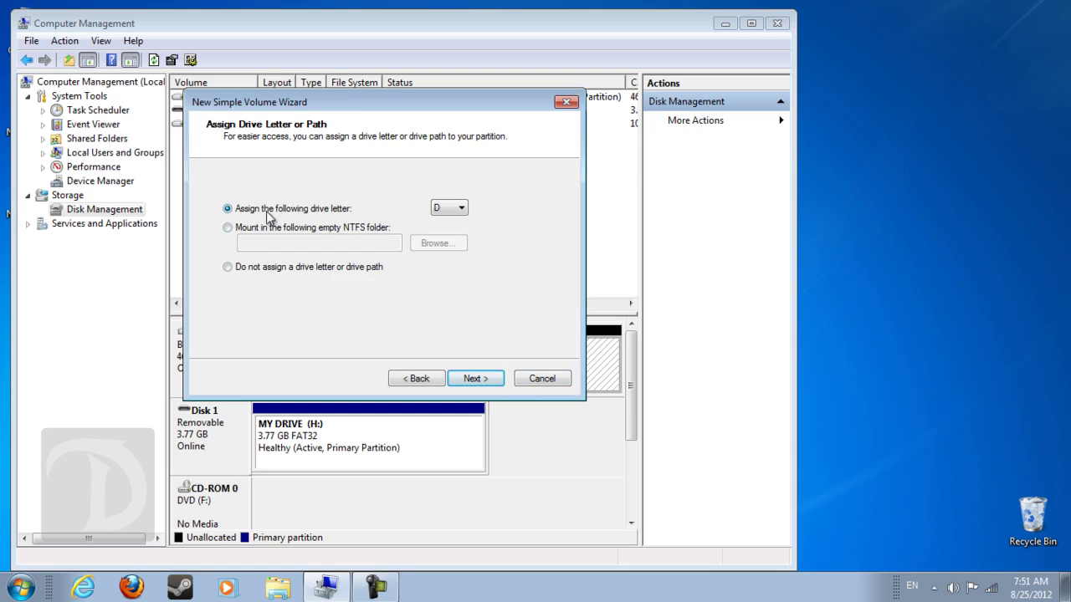
click(458, 209)
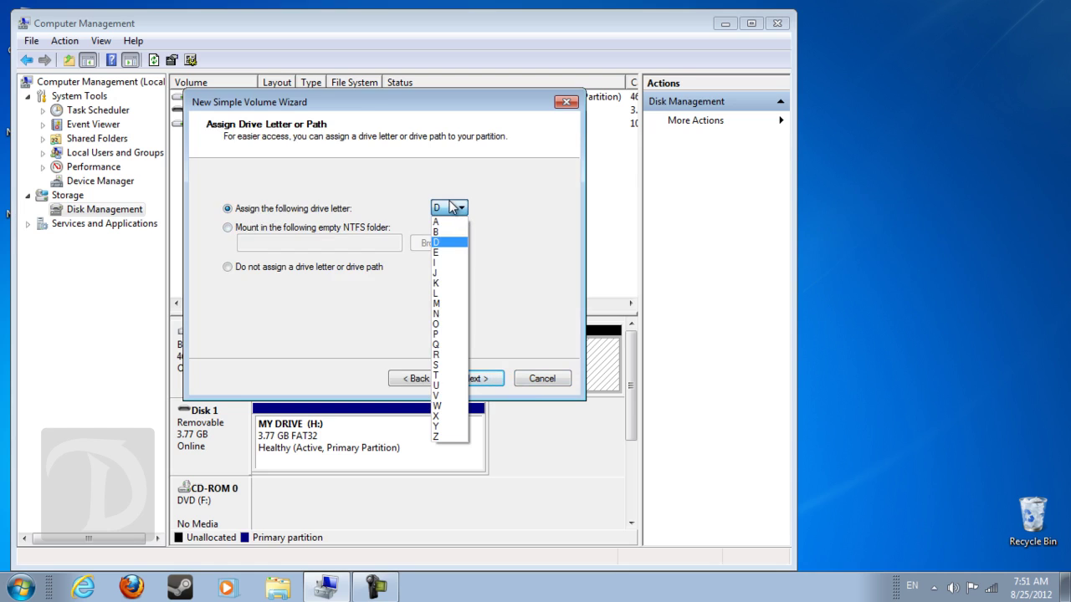
click(453, 242)
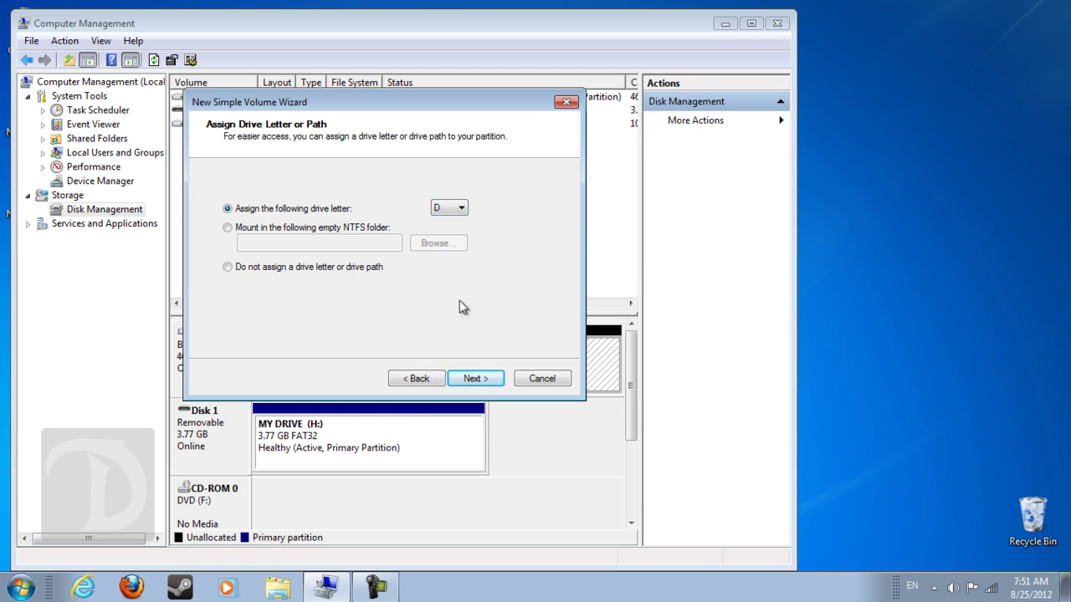
click(473, 379)
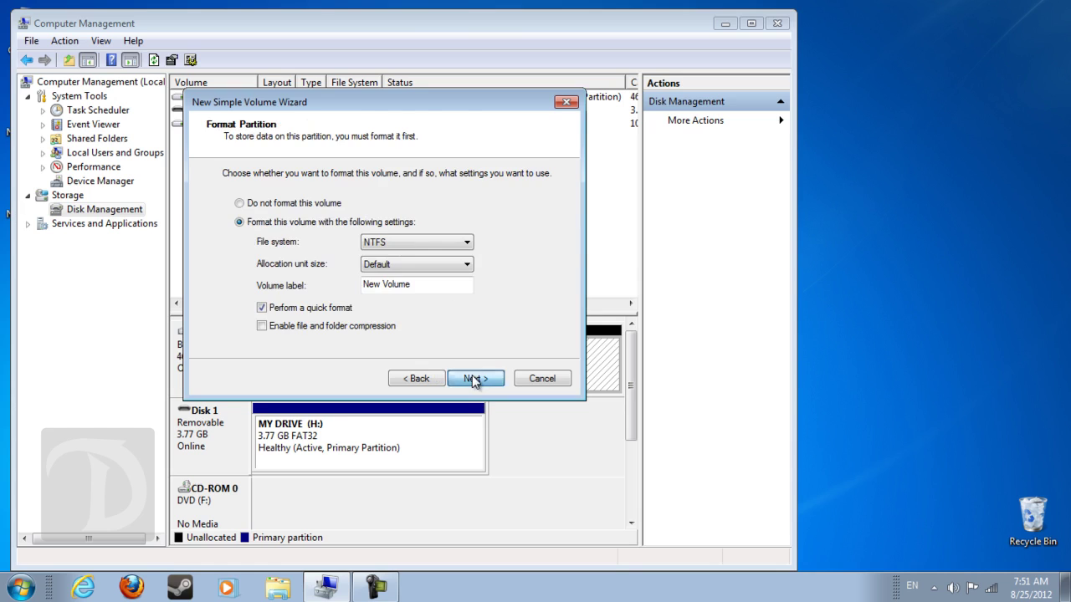
click(473, 379)
click(474, 379)
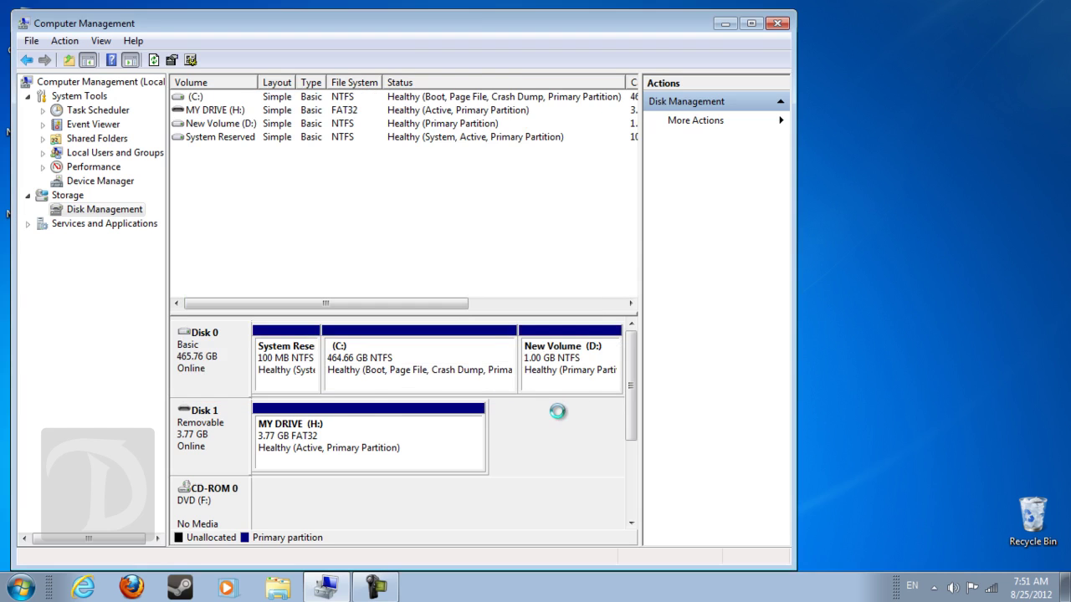
click(646, 92)
Step: Check in the Computer window that New Volume (D:) has 991 MB free, then return to Disk Management
click(724, 24)
double_click(25, 30)
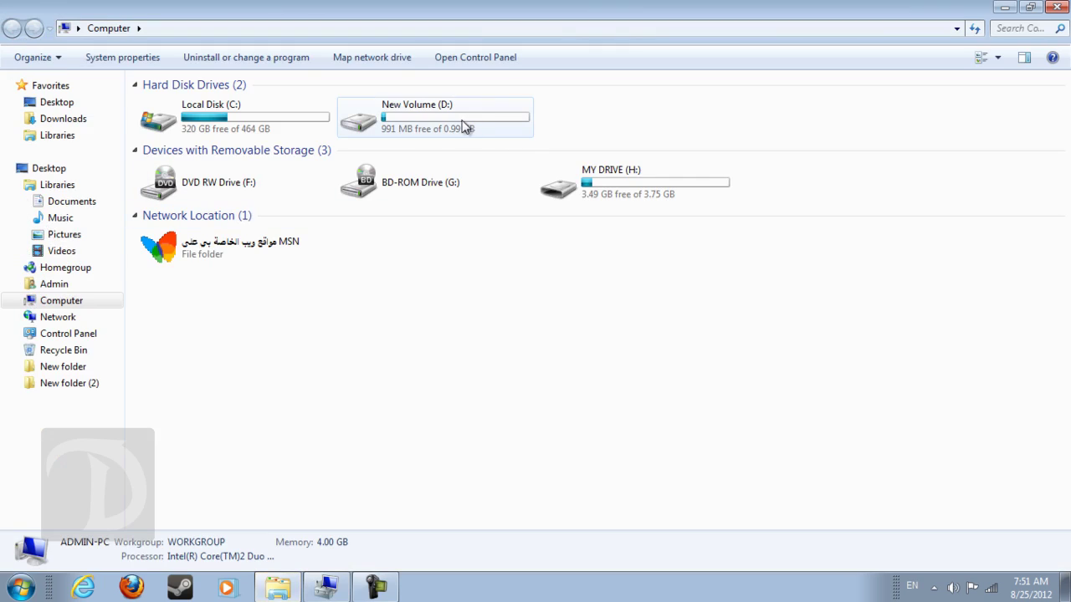
mouse_move(424, 132)
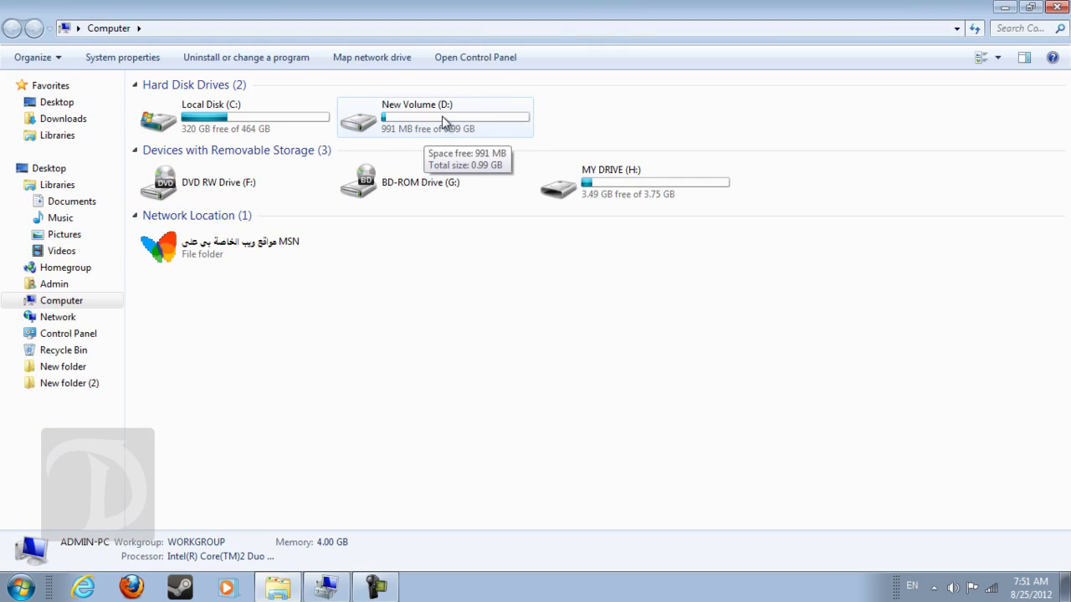
click(1056, 7)
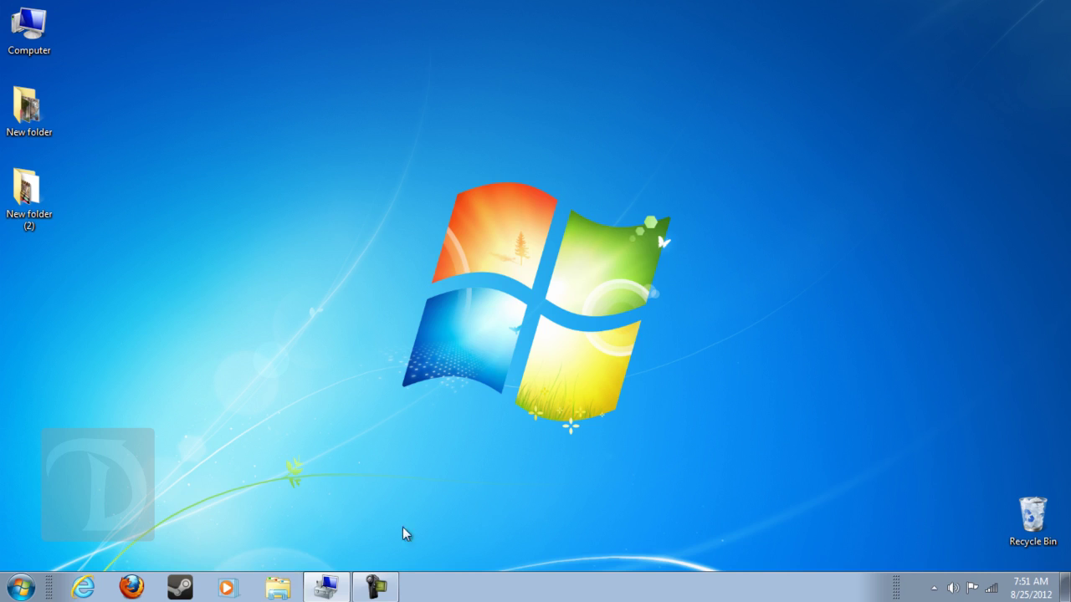
click(327, 587)
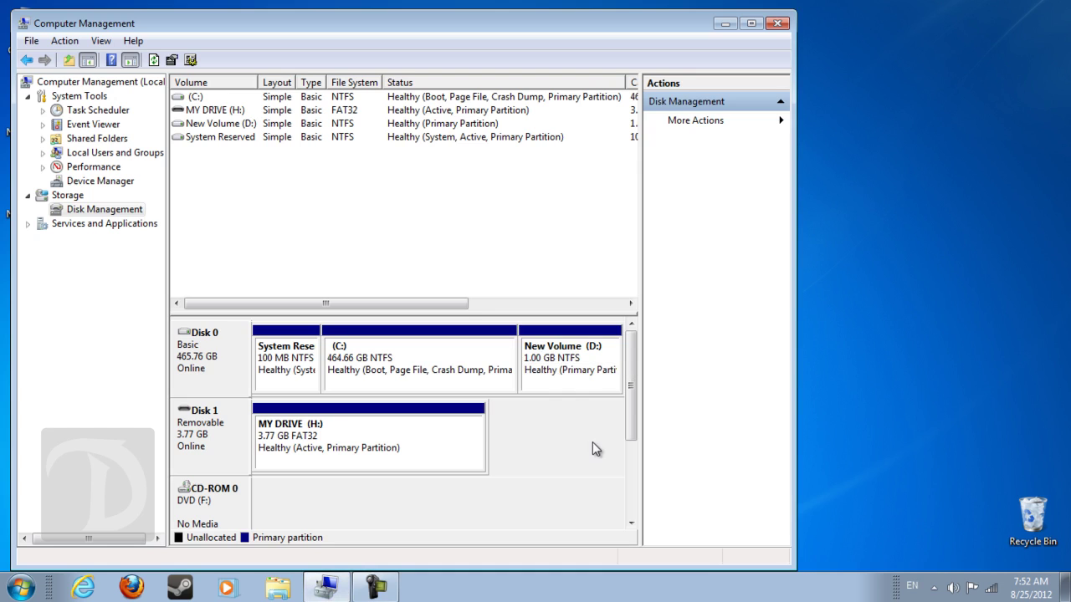
Step: Delete New Volume (D:) and confirm erasing it, freeing its 1.00 GB on Disk 0
right_click(547, 365)
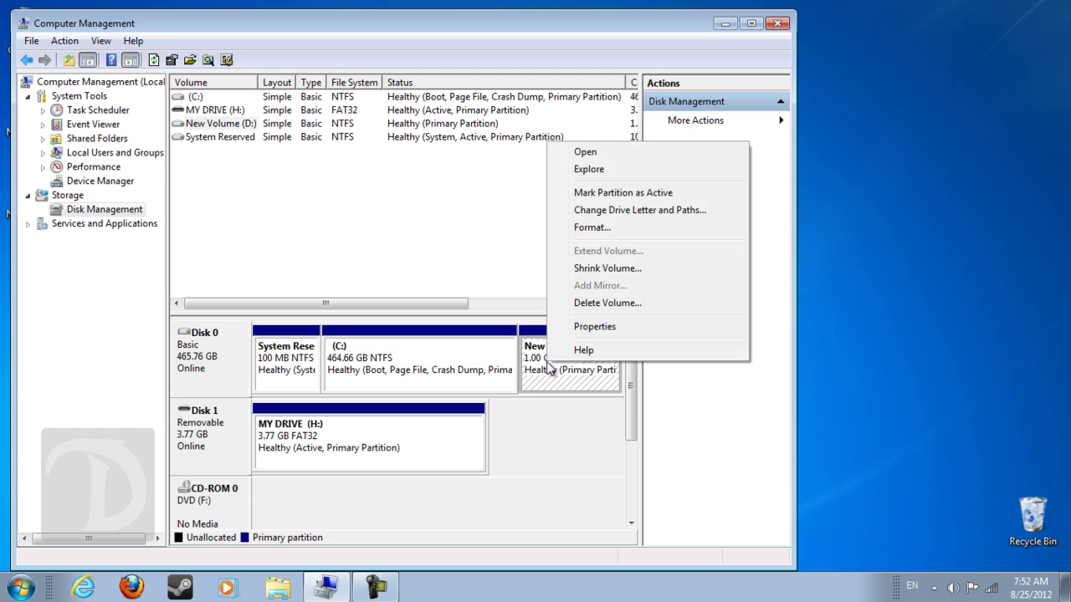
click(600, 305)
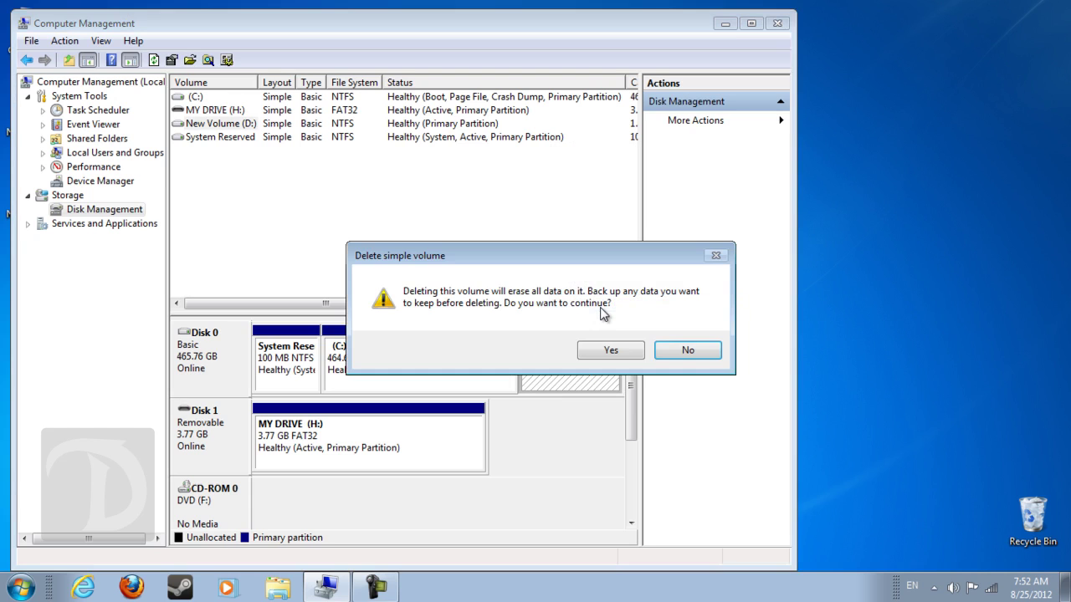
click(616, 349)
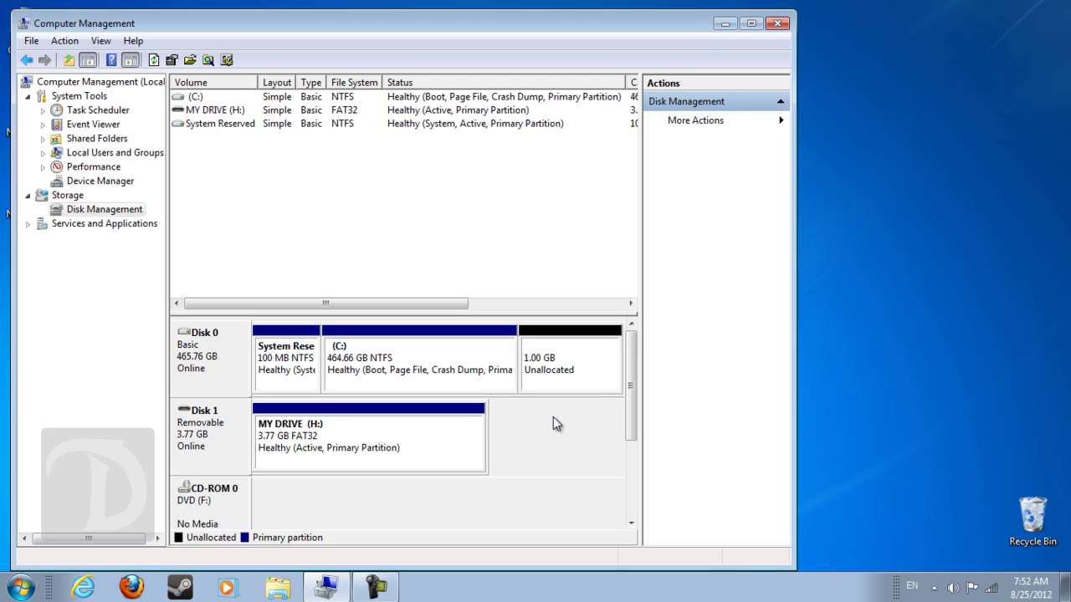
right_click(400, 361)
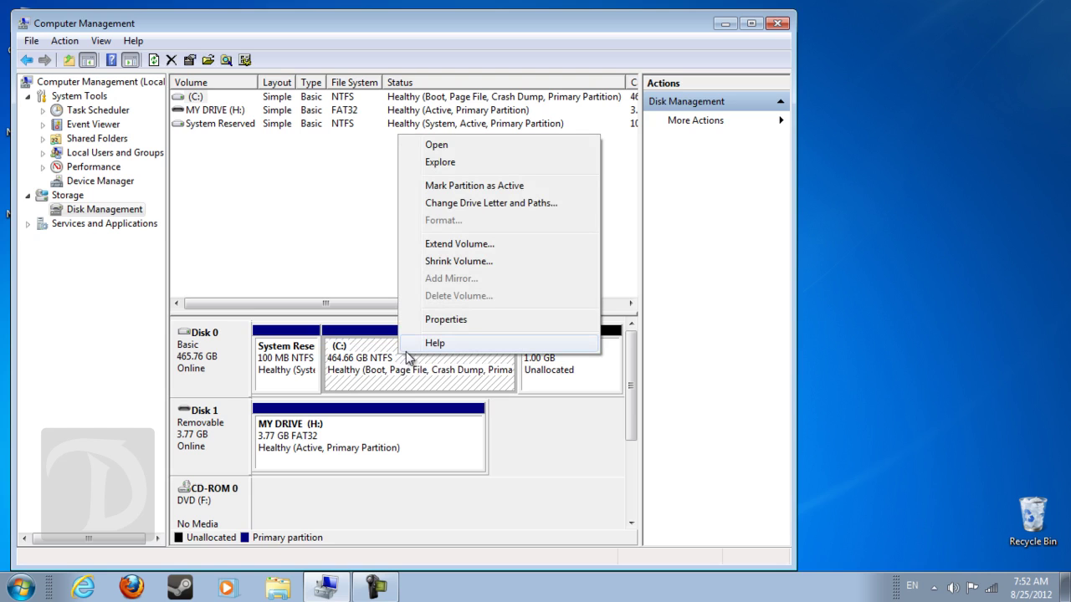
Step: Extend C: over the unallocated space back to 465.66 GB and close Computer Management
click(484, 243)
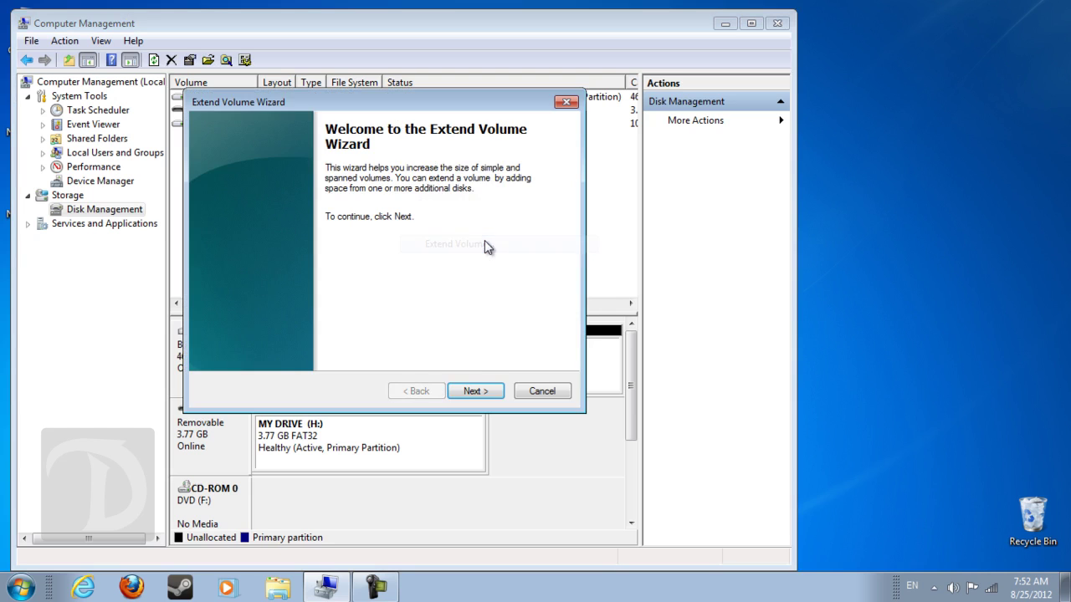
click(480, 391)
click(480, 391)
click(480, 391)
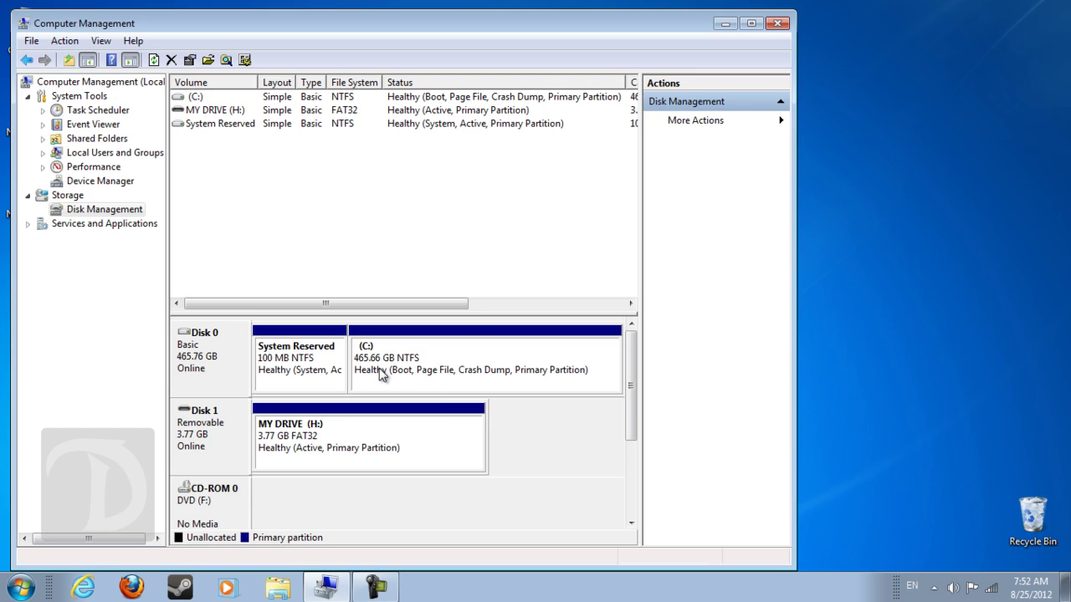
click(777, 23)
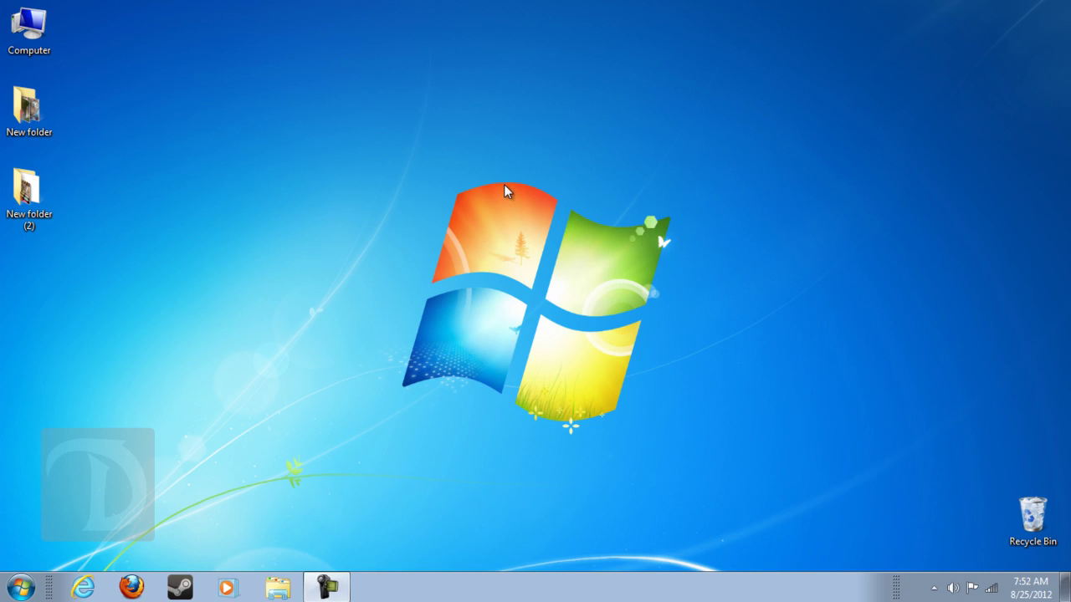